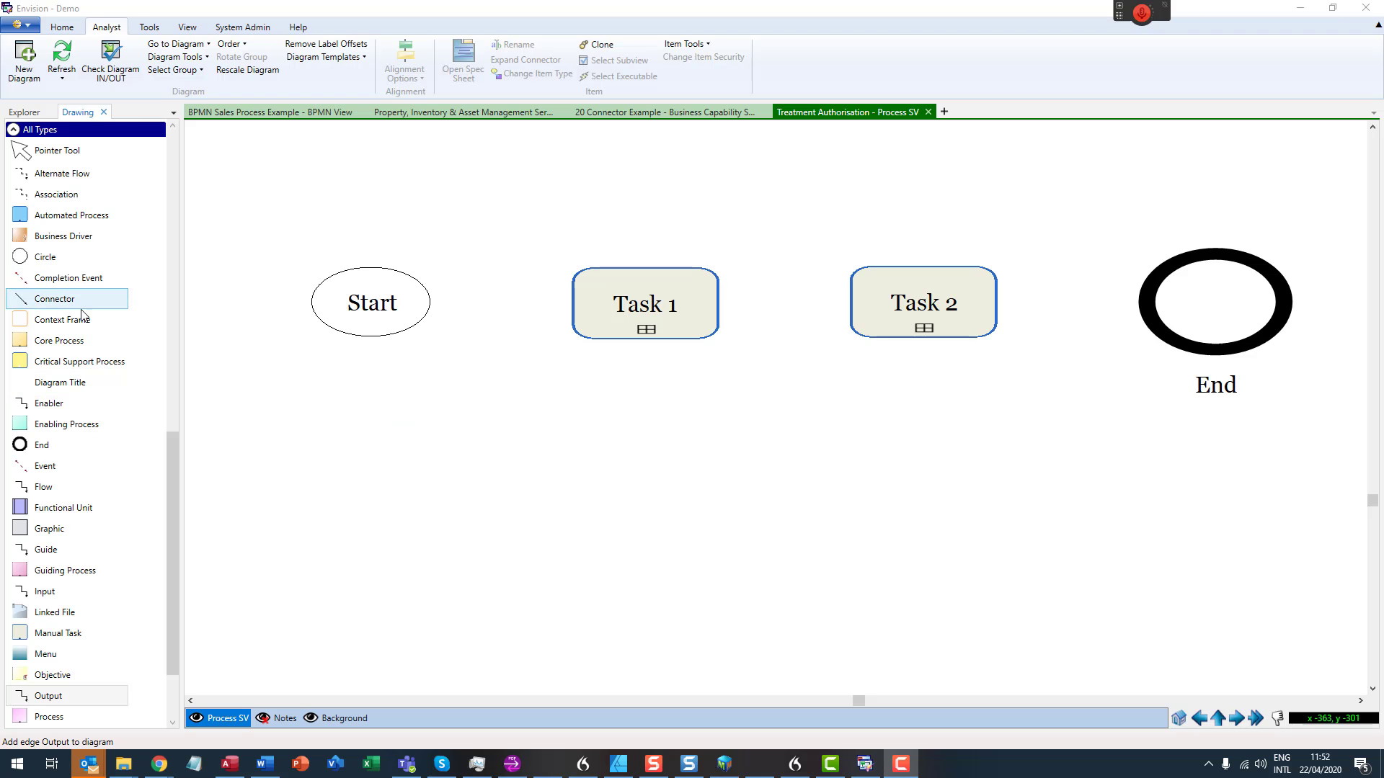
Connect Start, Task 1, Task 2 and End in sequence with Output connectors
left_click_drag(409, 301, 597, 303)
left_click_drag(696, 312, 1194, 303)
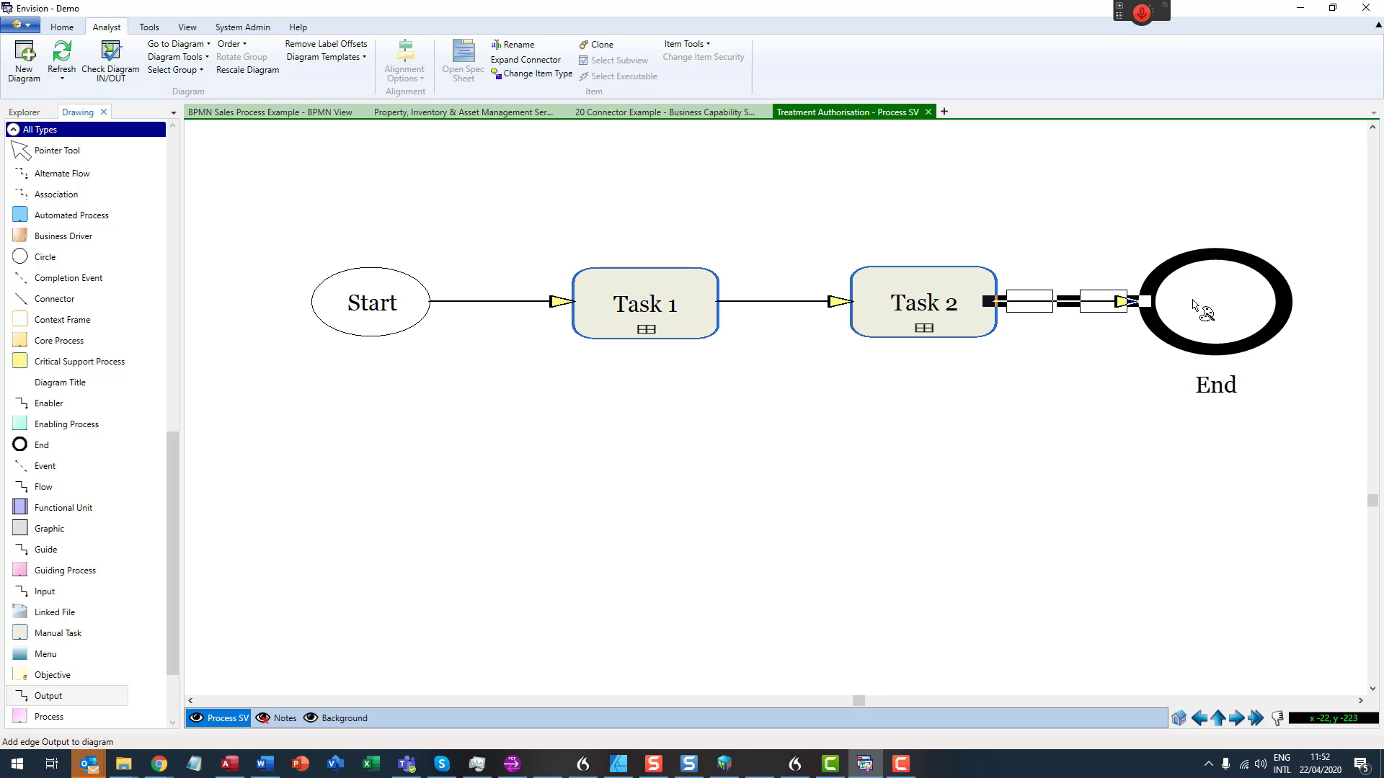
left_click(1149, 401)
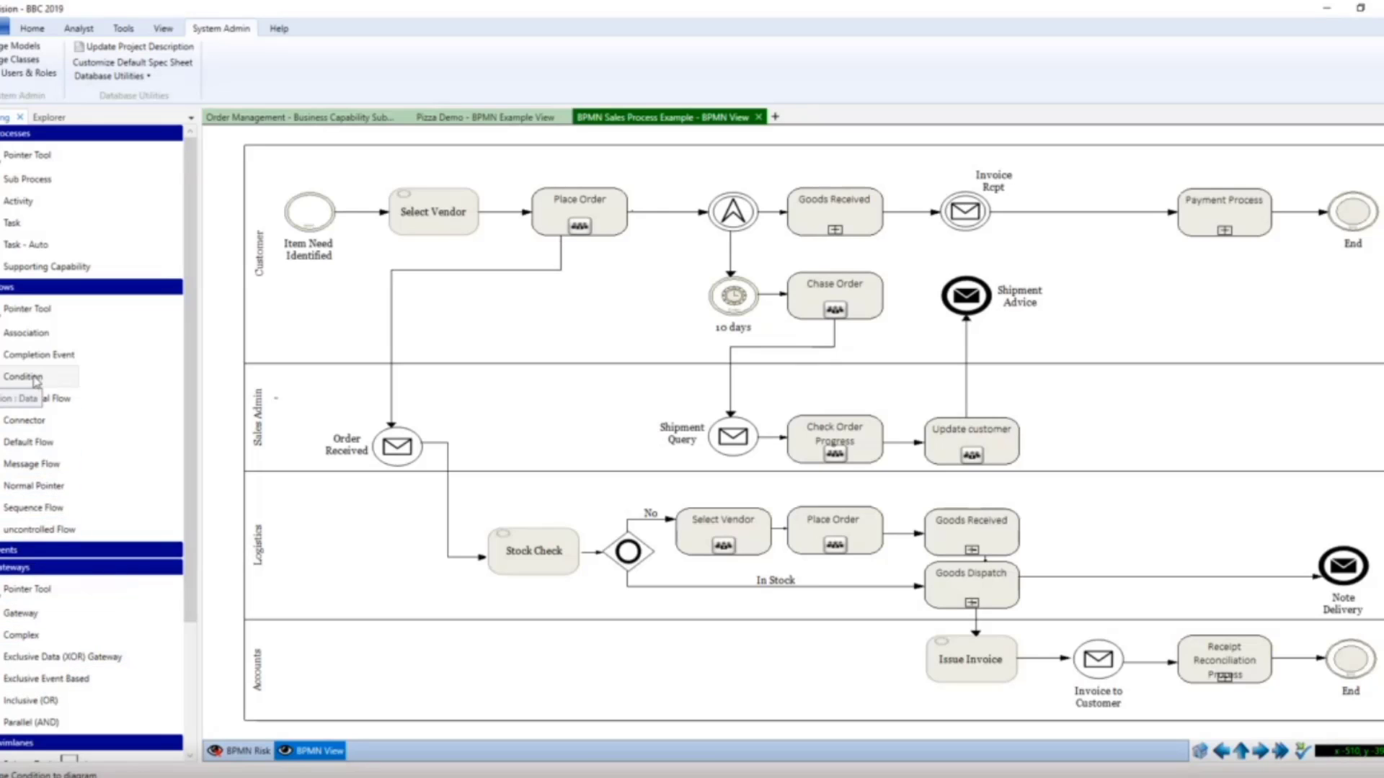
Place an unattached Condition connector near the lower edge of the Customer lane and delete it
left_click_drag(15, 380, 521, 352)
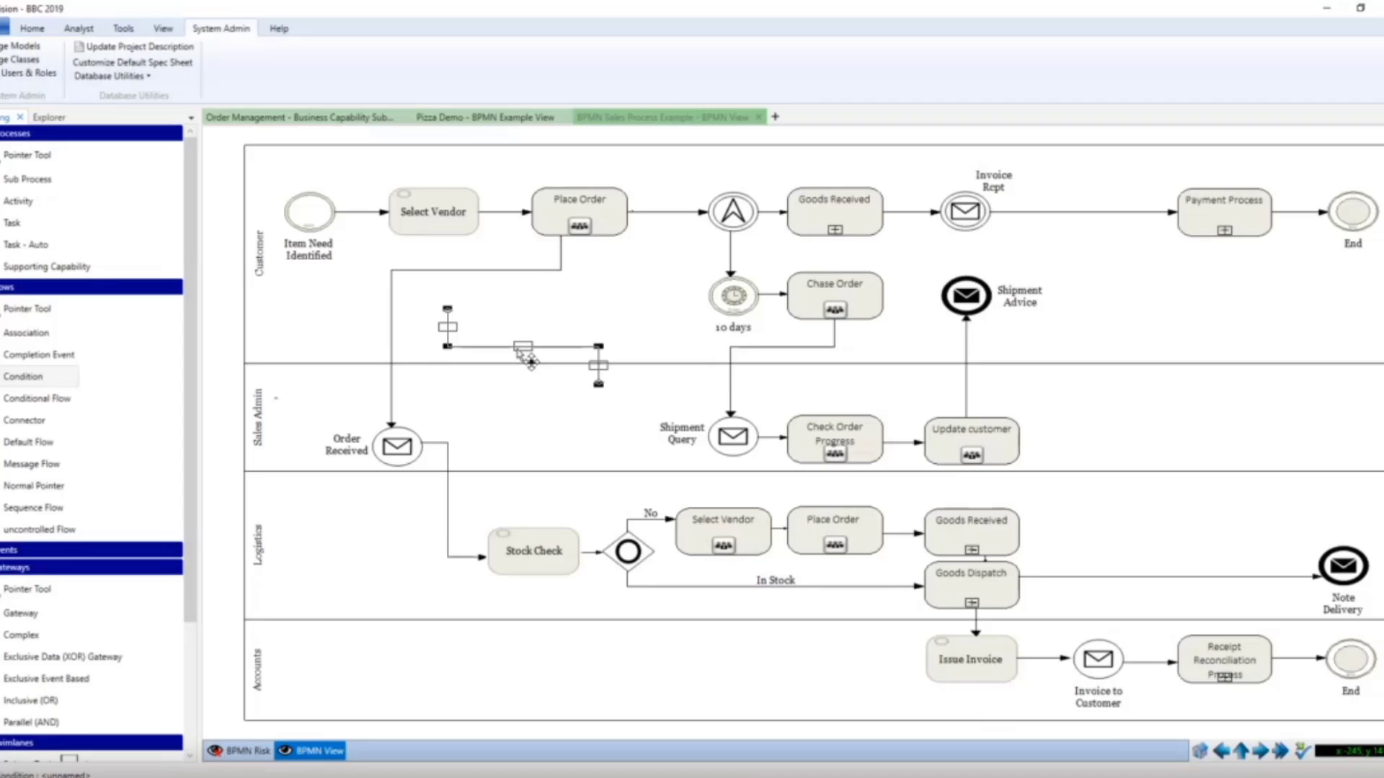
key("Delete")
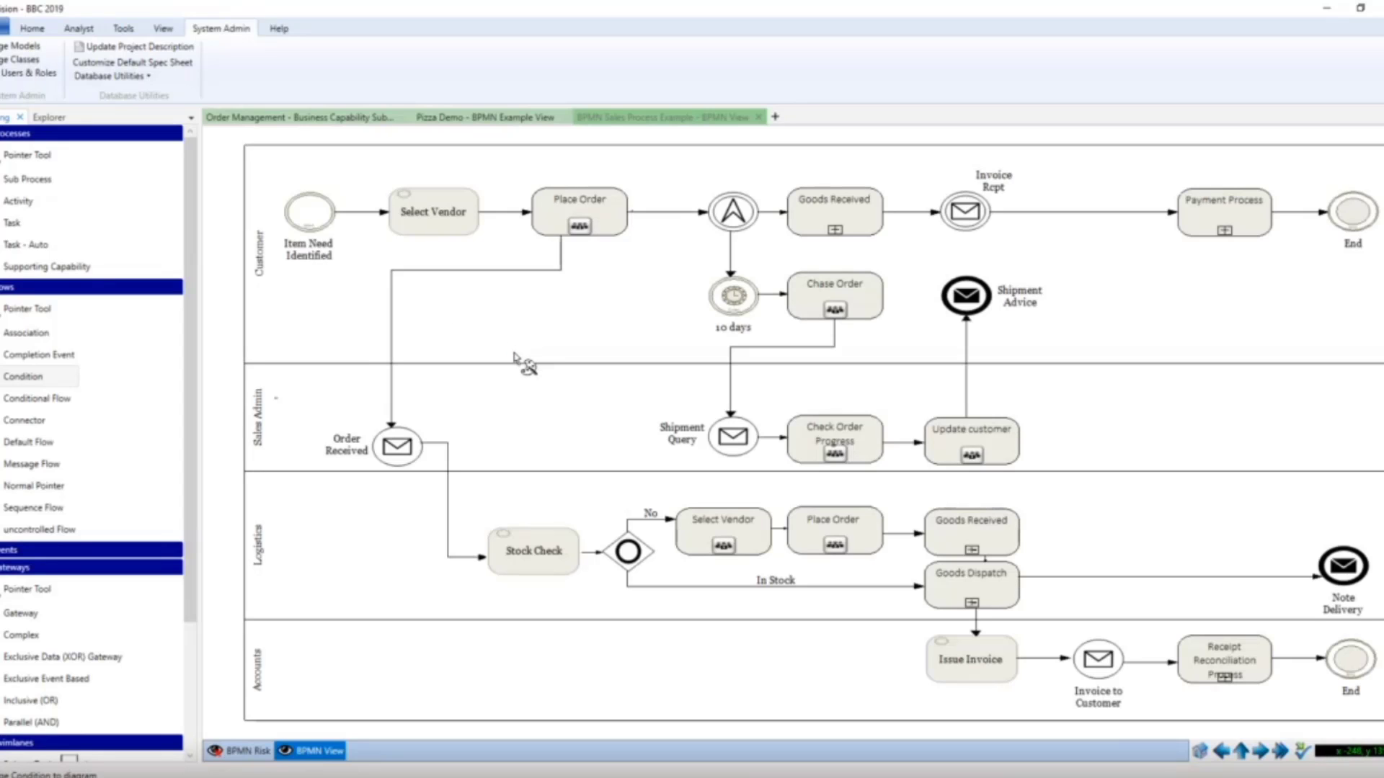
Draw a Condition connector from Select Vendor in the Customer lane to Stock Check in the Logistics lane
left_click(40, 378)
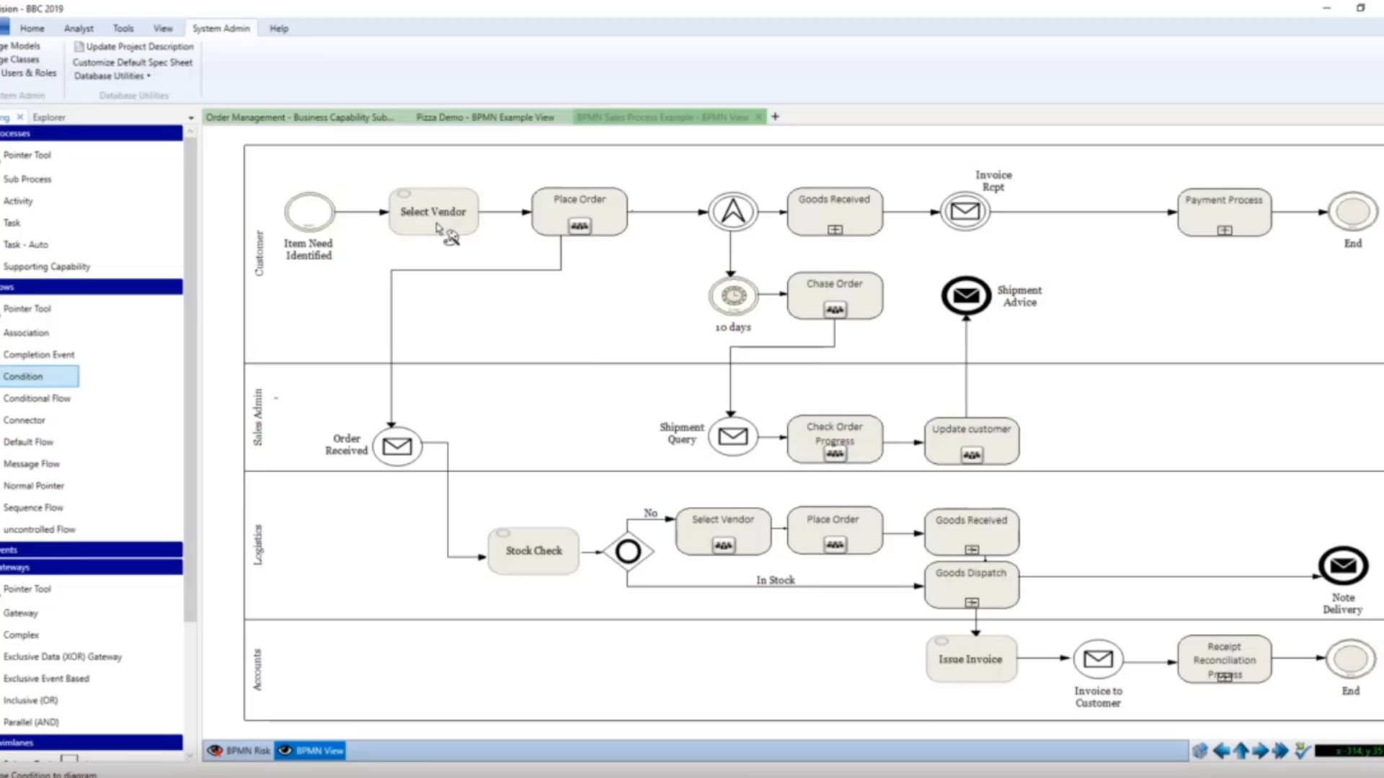
left_click_drag(437, 228, 436, 351)
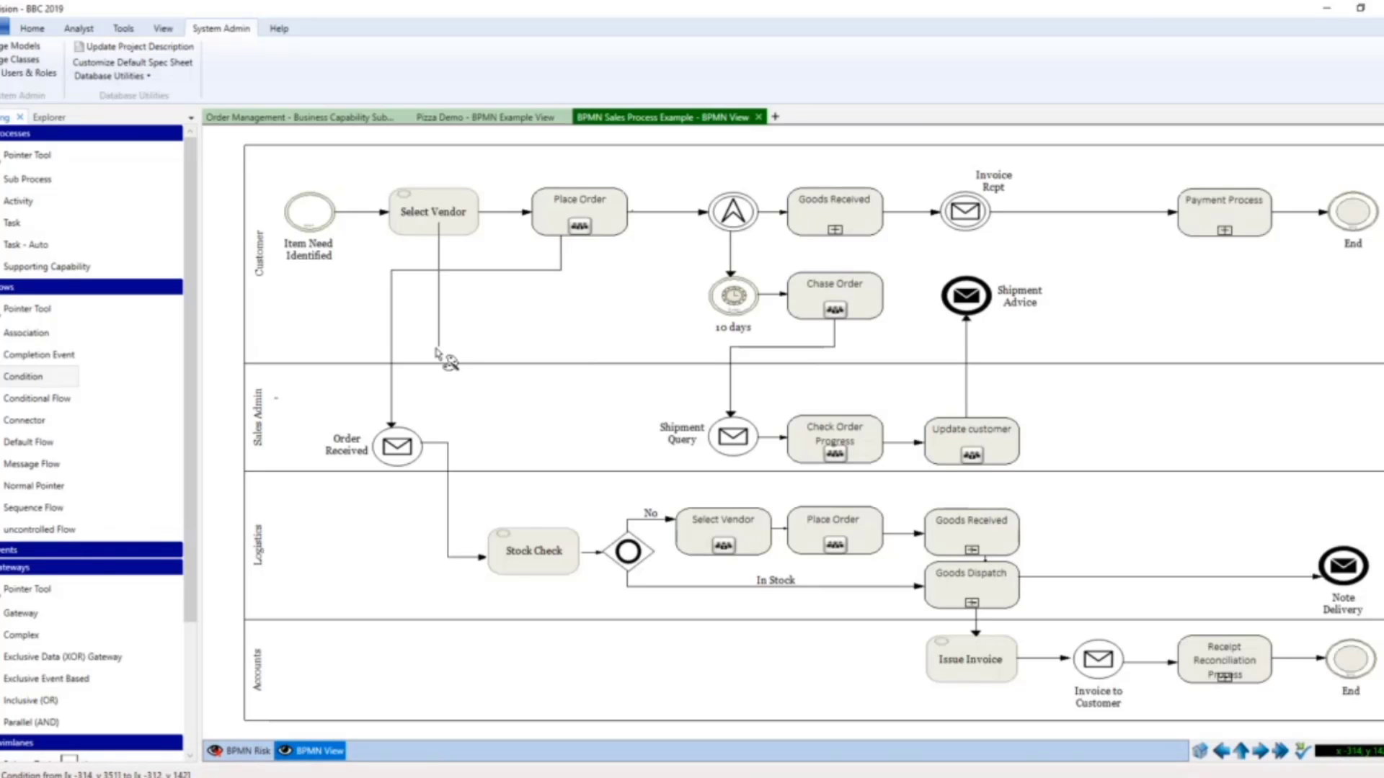
left_click_drag(436, 351, 536, 559)
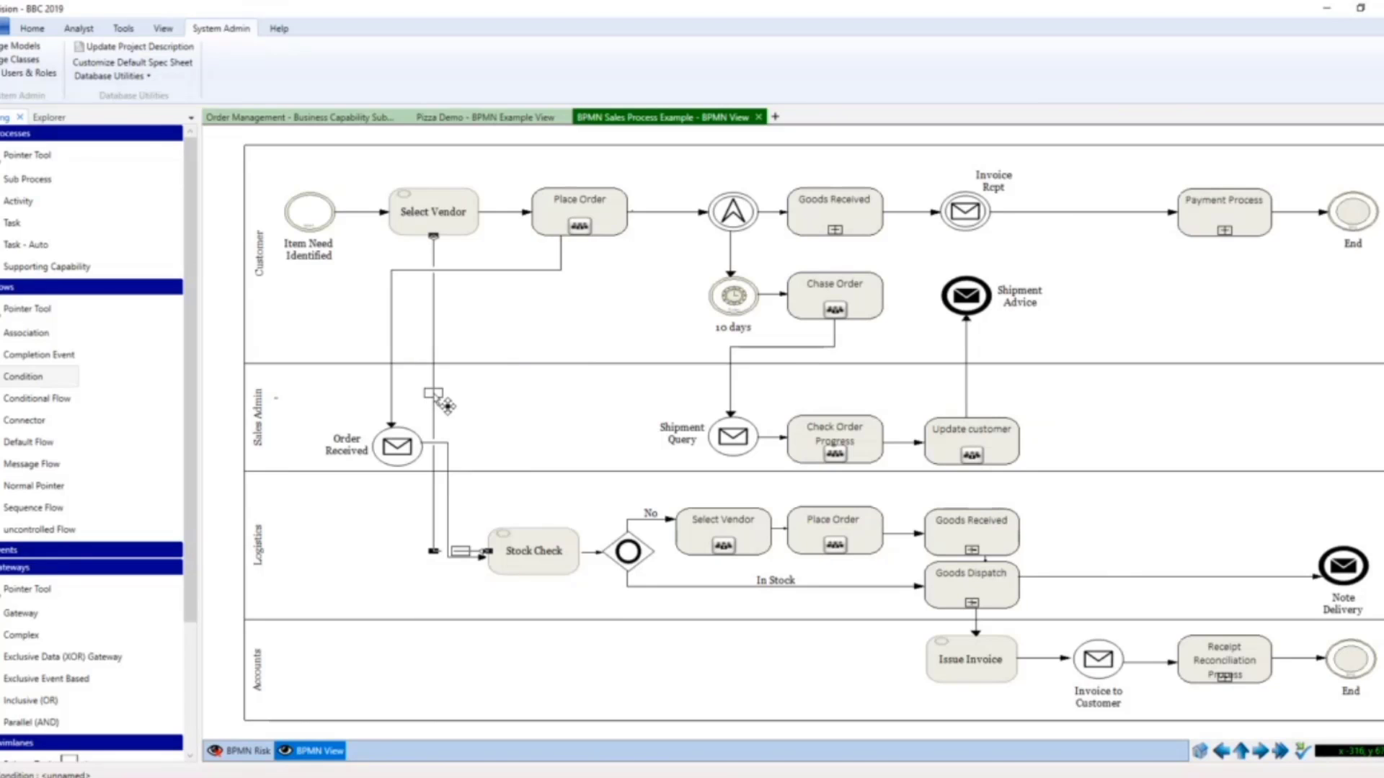
Reroute the Condition connector by shifting its vertical segment and its start on Select Vendor, and bring its end into Stock Check from above
left_click_drag(447, 406, 467, 382)
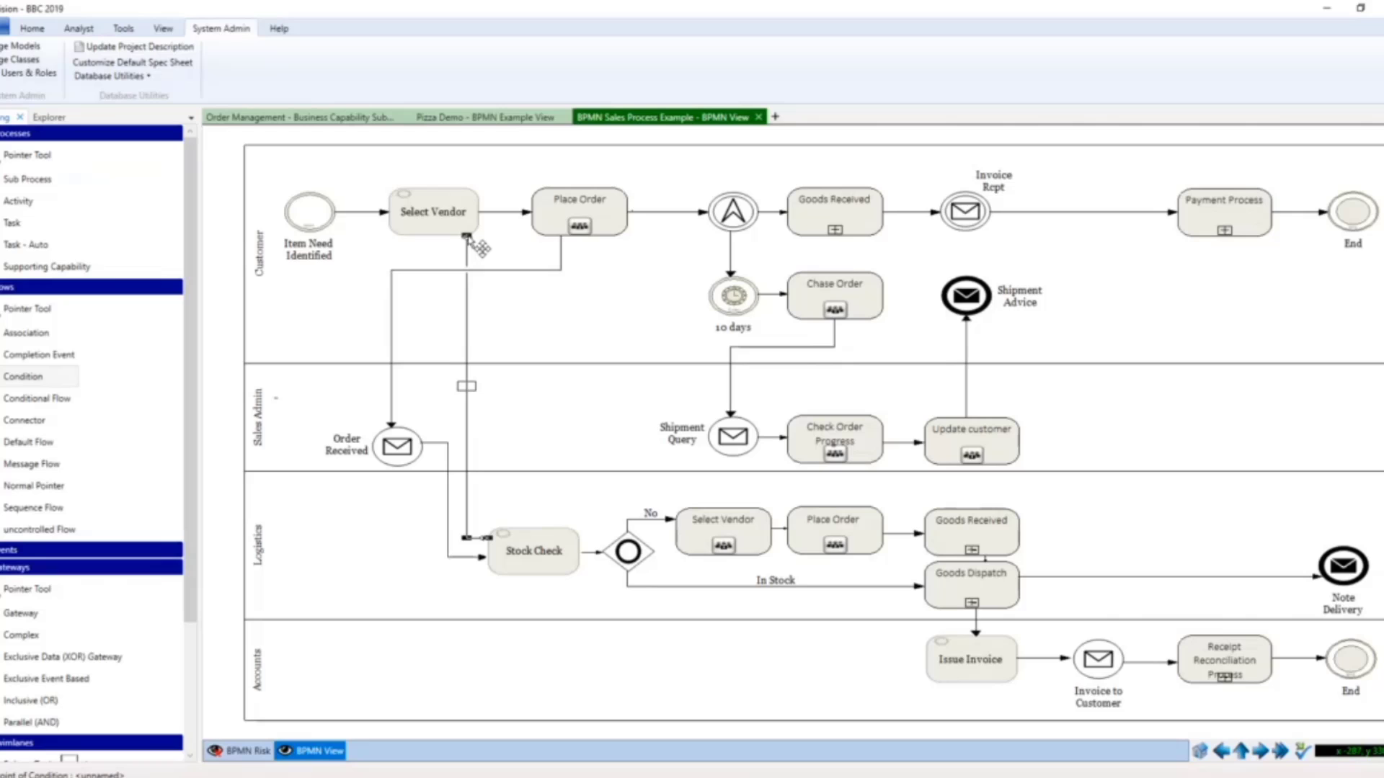
left_click_drag(467, 237, 421, 214)
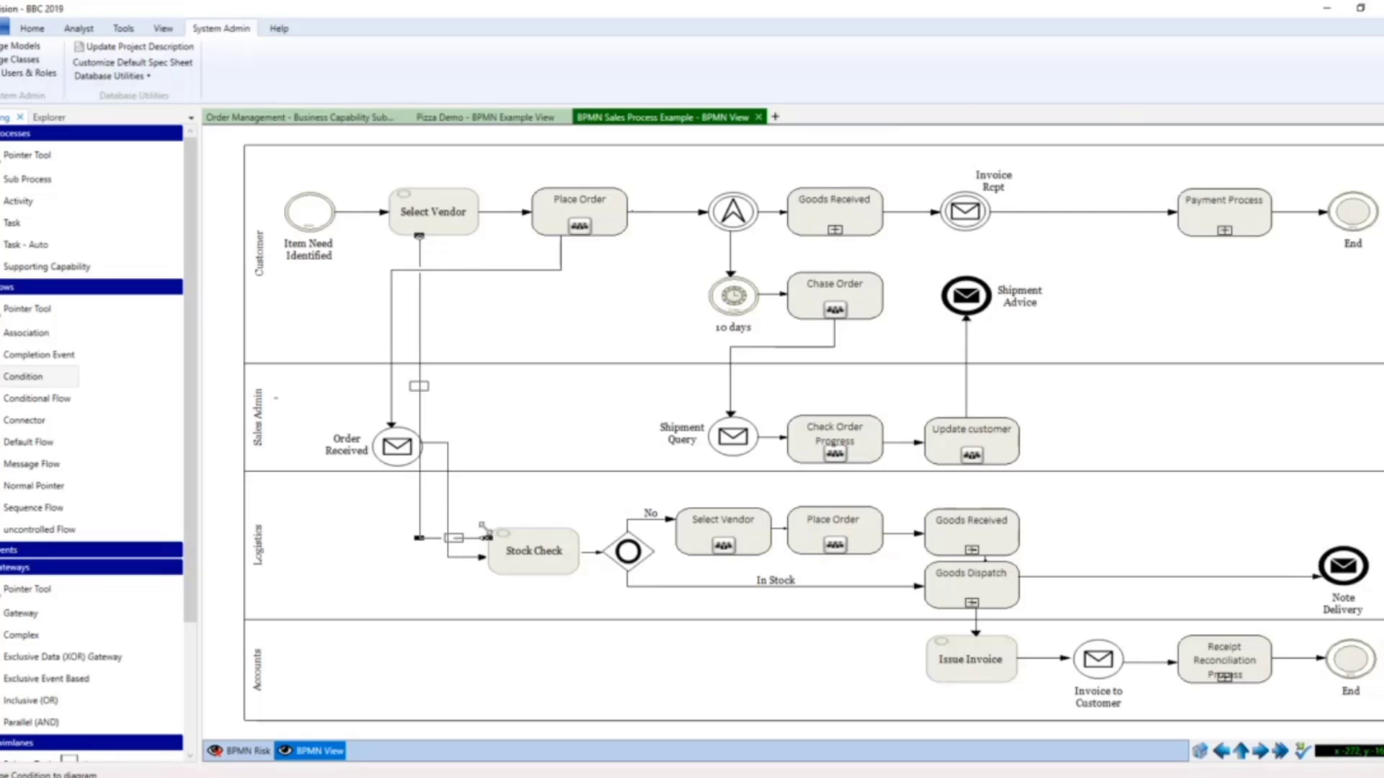
left_click_drag(493, 542, 552, 553)
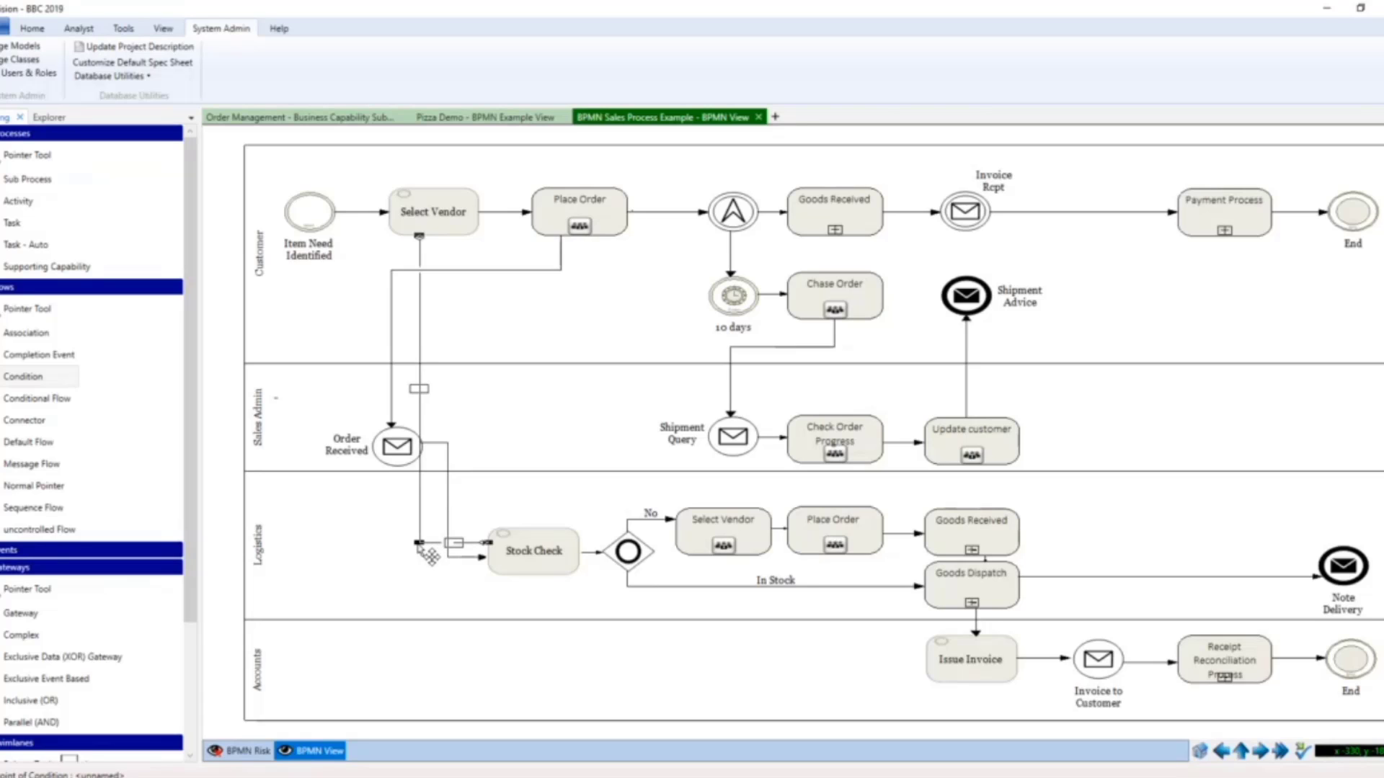
left_click_drag(421, 544, 542, 551)
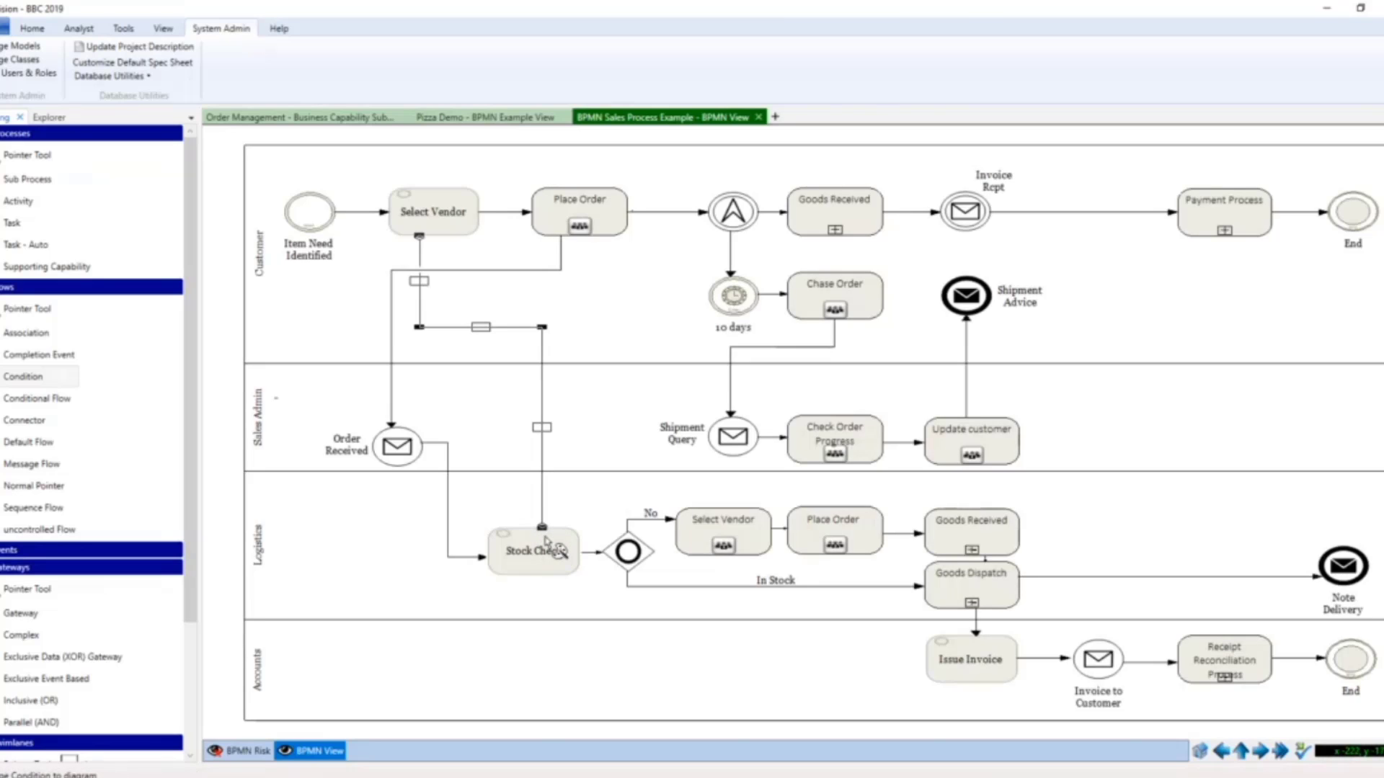
Straighten the Condition connector into a direct line, then reattach its end to the Logistics lane's Select Vendor and back to Stock Check
left_click_drag(529, 470, 521, 298)
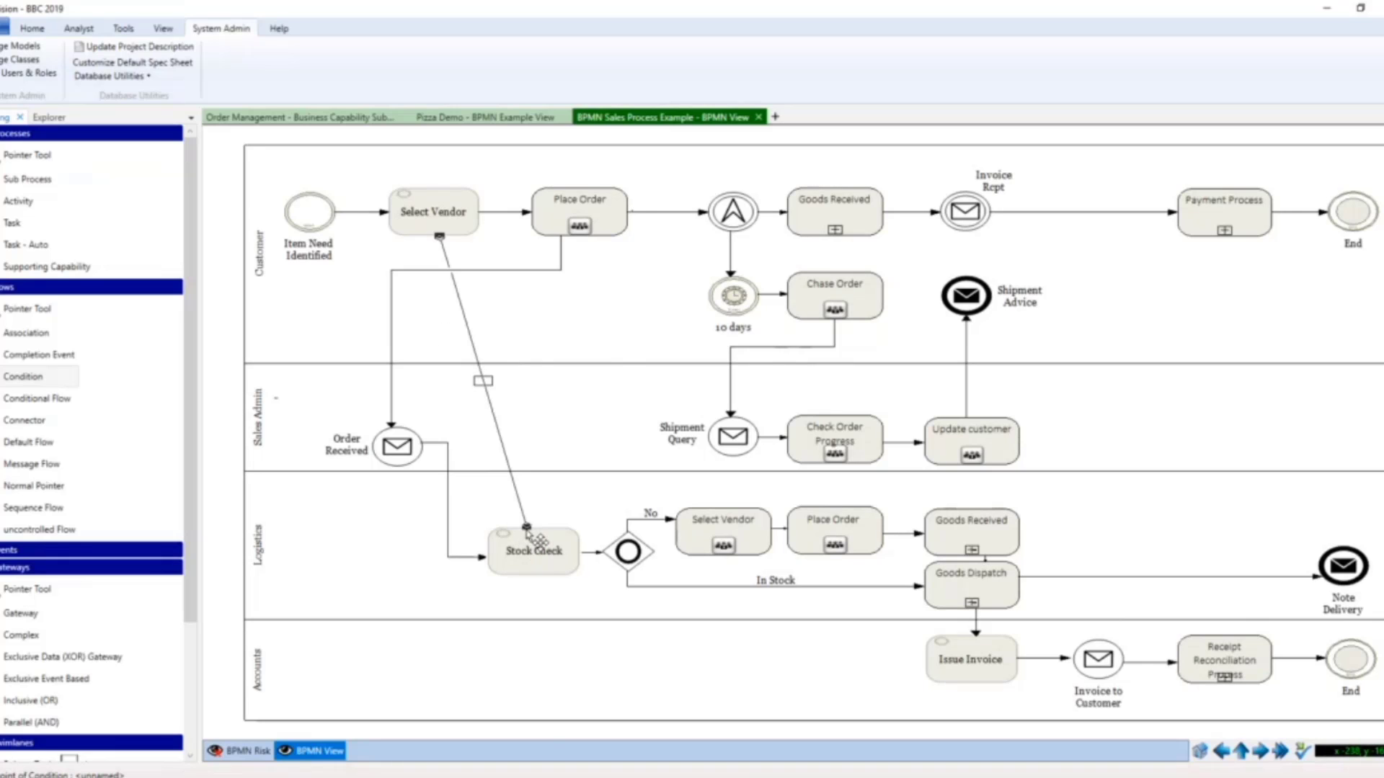
left_click_drag(527, 535, 735, 557)
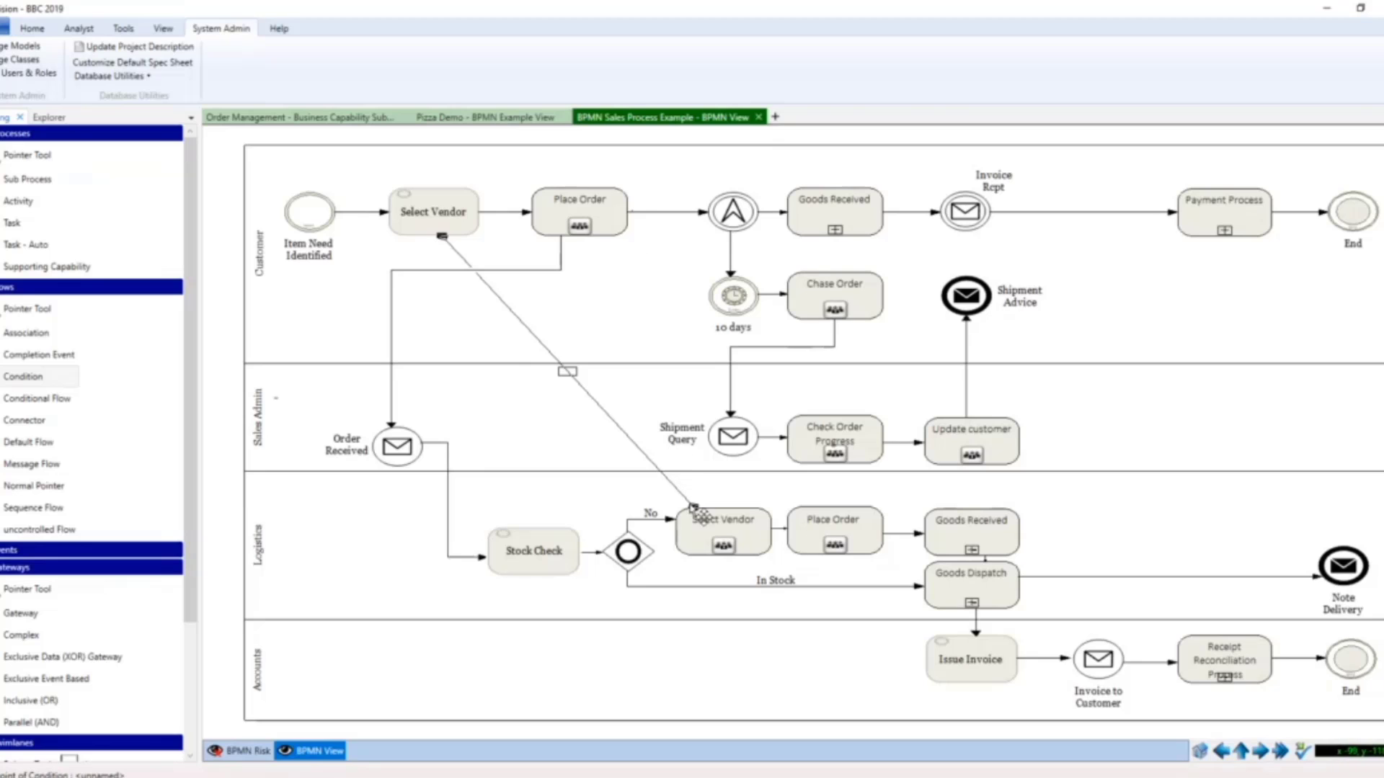
left_click_drag(693, 507, 538, 567)
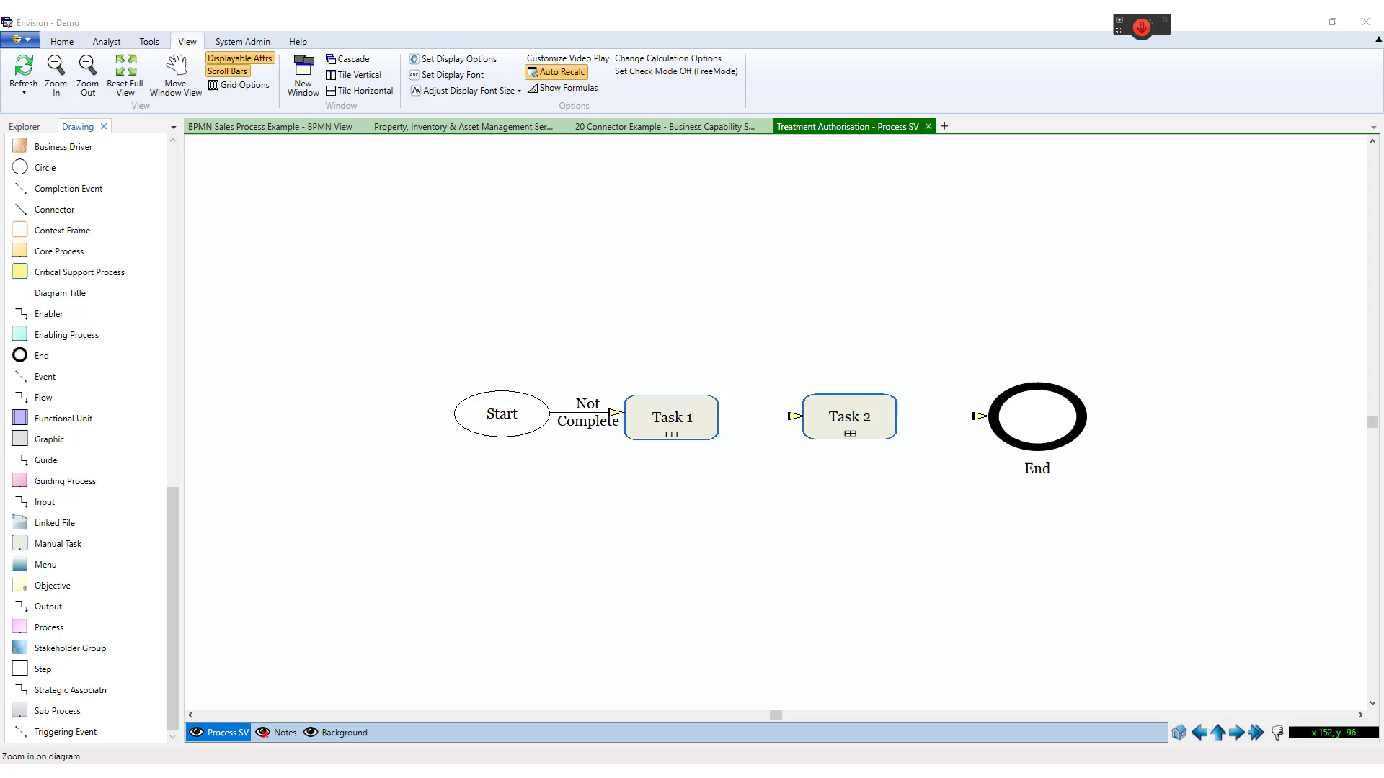
Name the Output connector between Start and Task 1 "Not Complete"
left_click(55, 72)
left_click(48, 606)
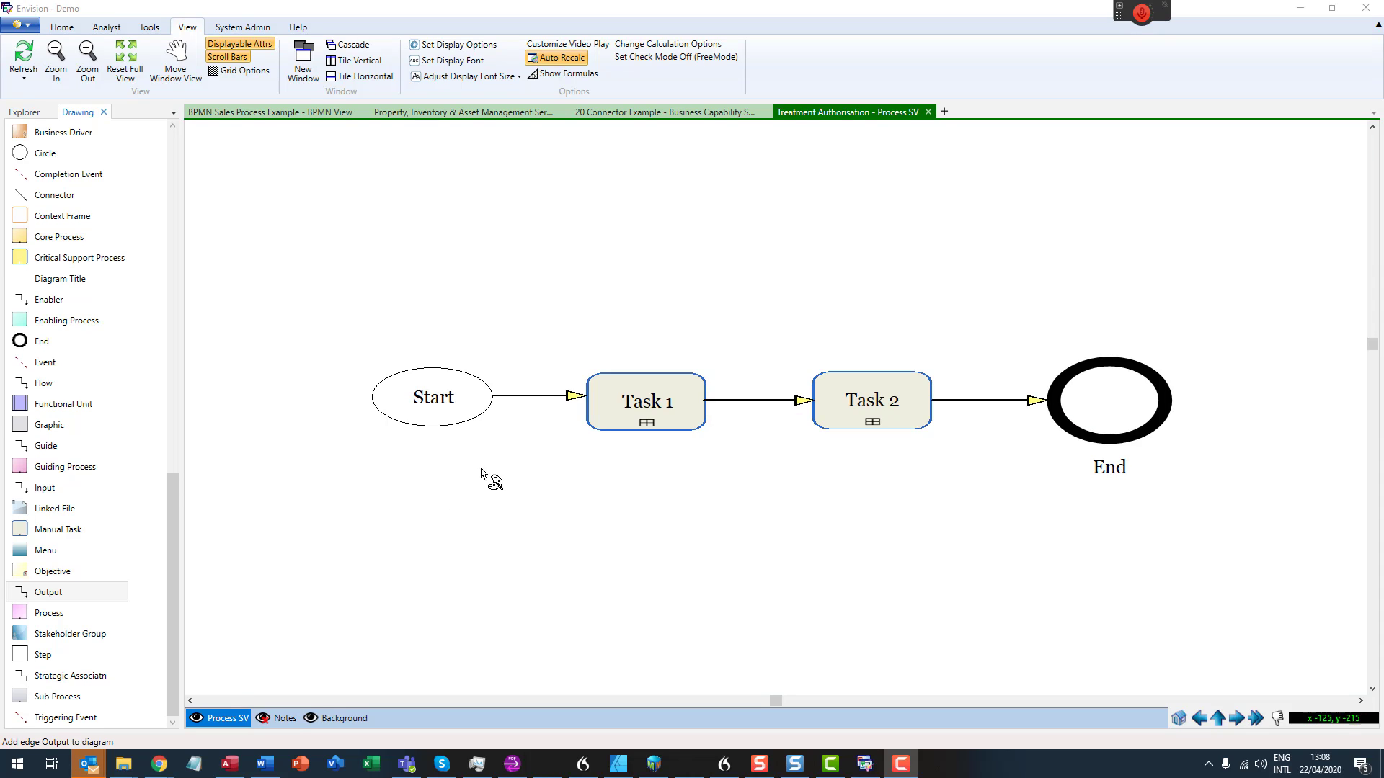
left_click(525, 394)
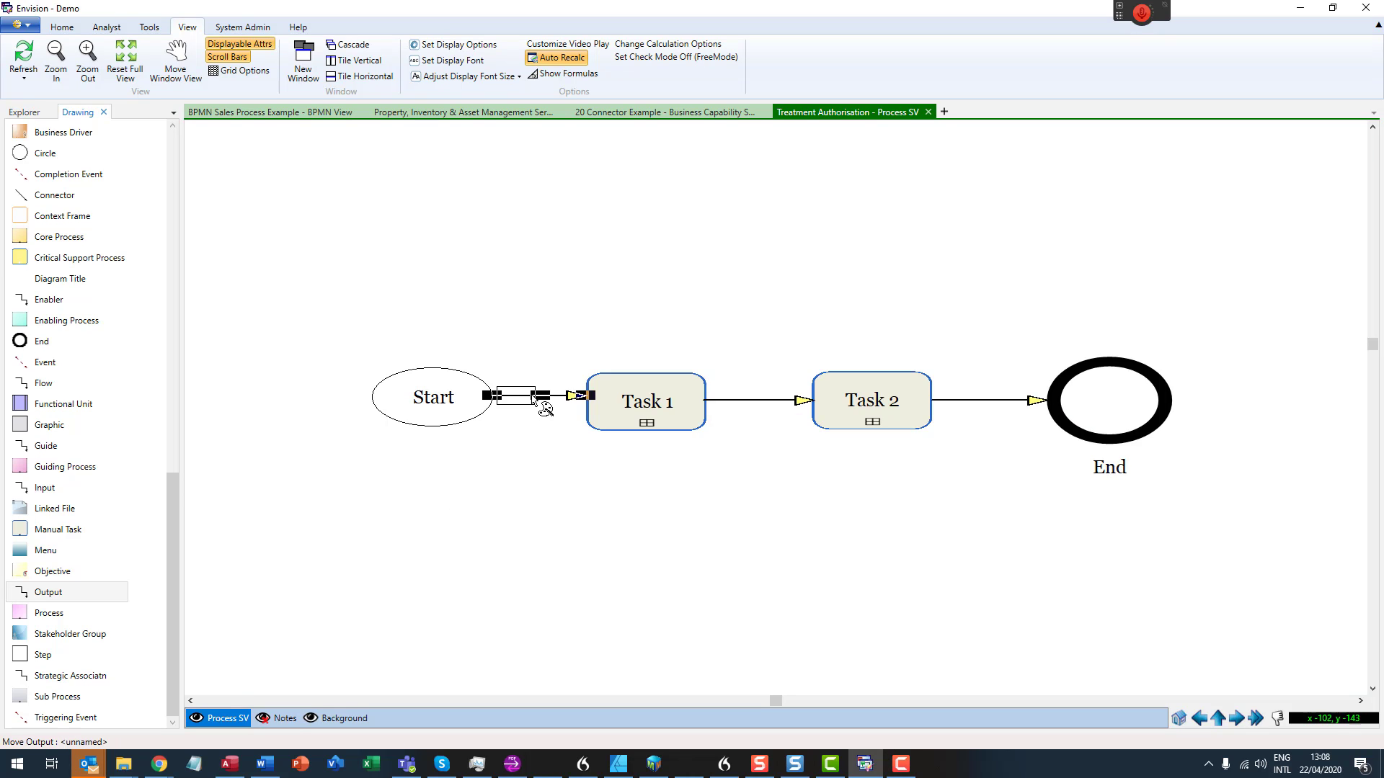
left_click(533, 395)
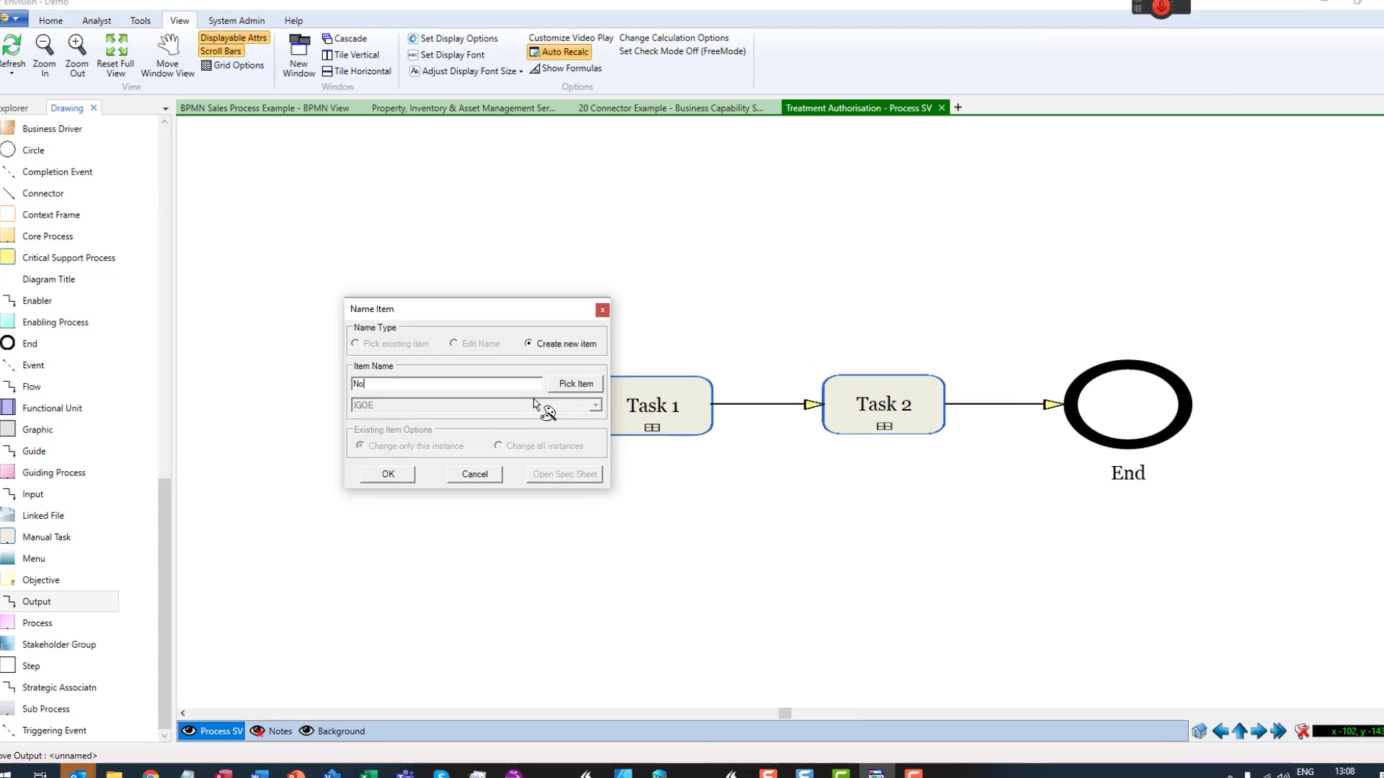
type("No")
left_click(474, 393)
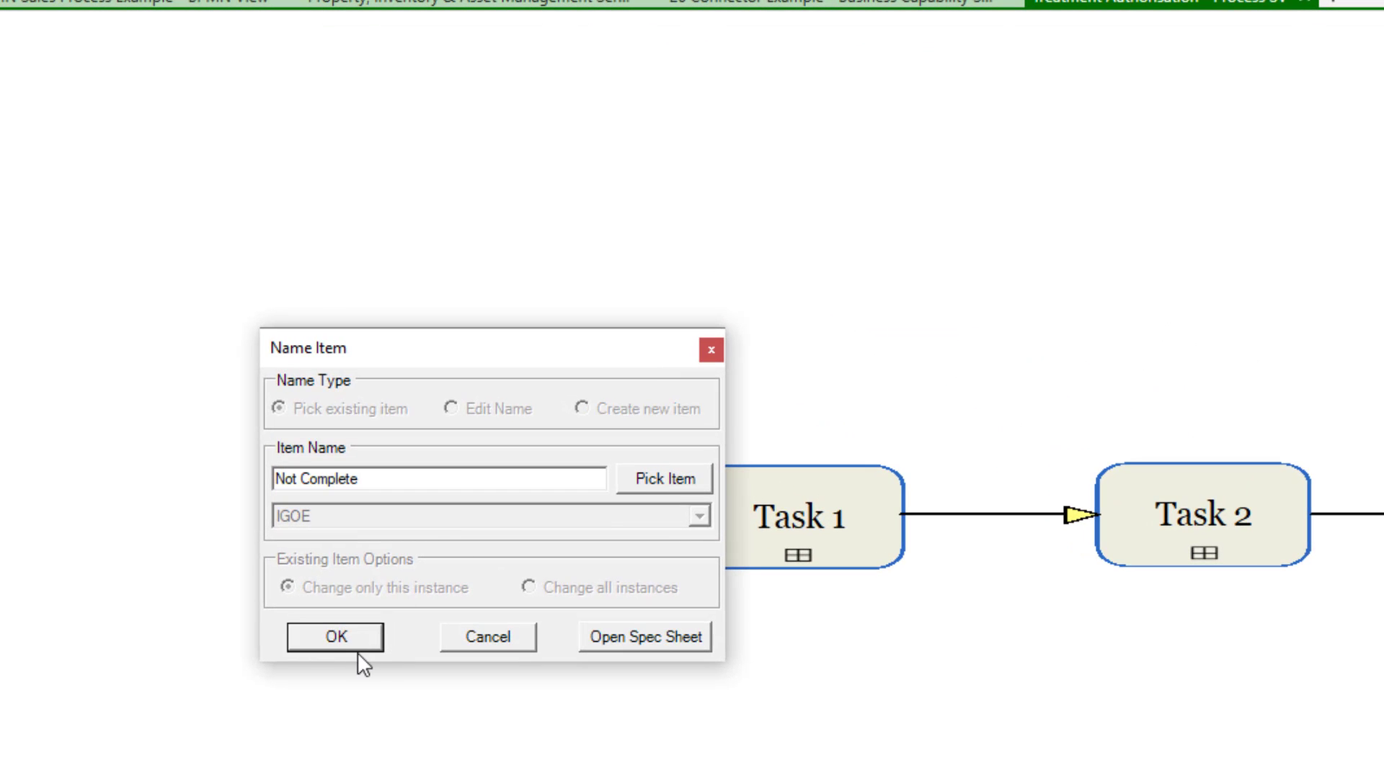
left_click(349, 638)
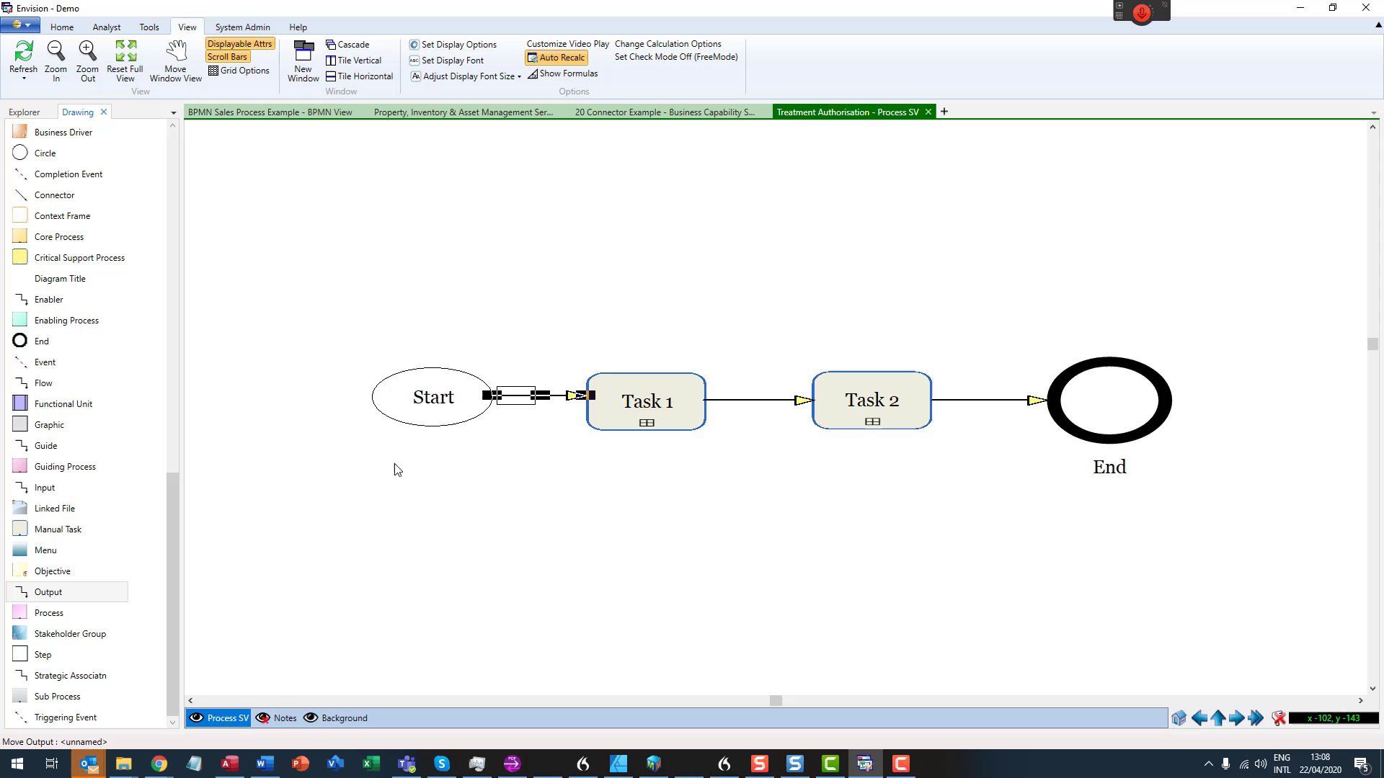
Open the Not Complete connector's spec sheet and set Health to Needs Improvement and Media Type to Email
right_click(533, 404)
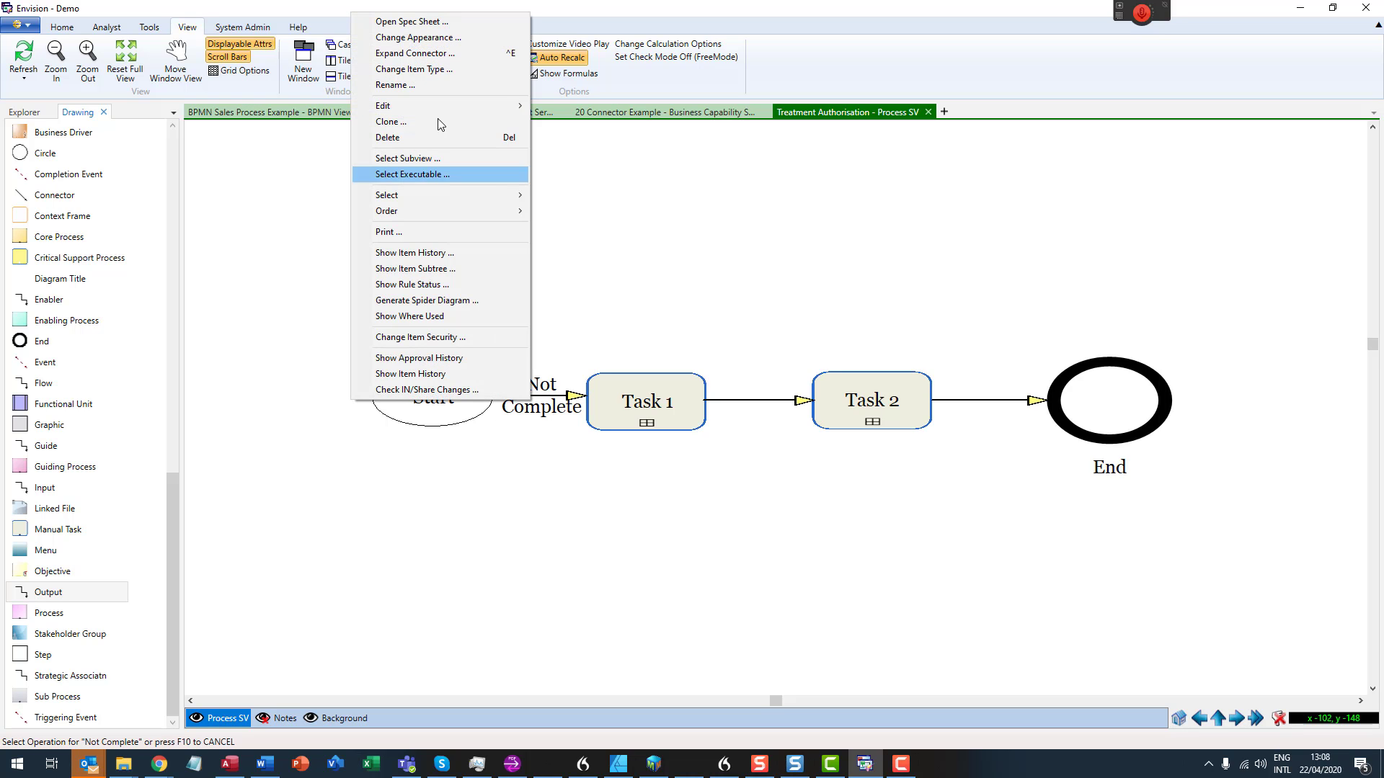
left_click(407, 21)
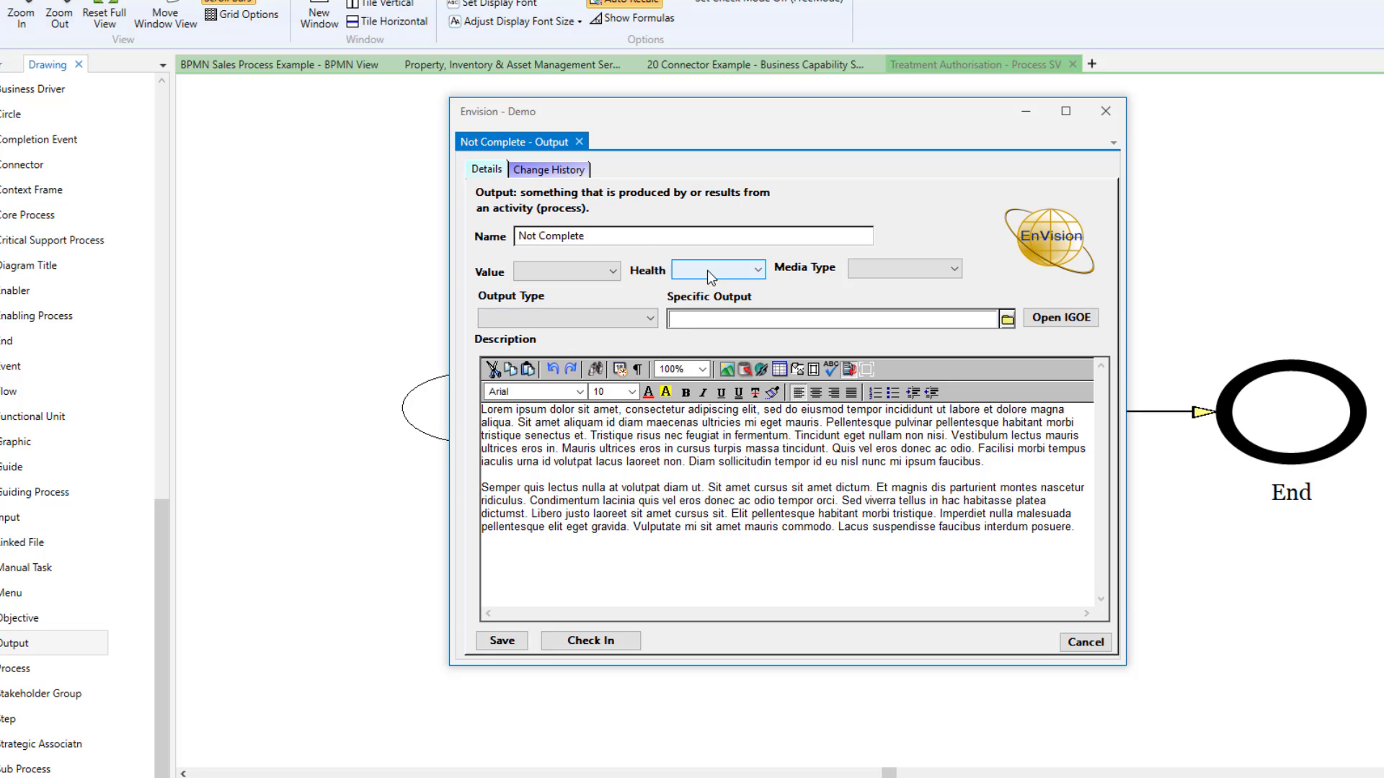
left_click(759, 271)
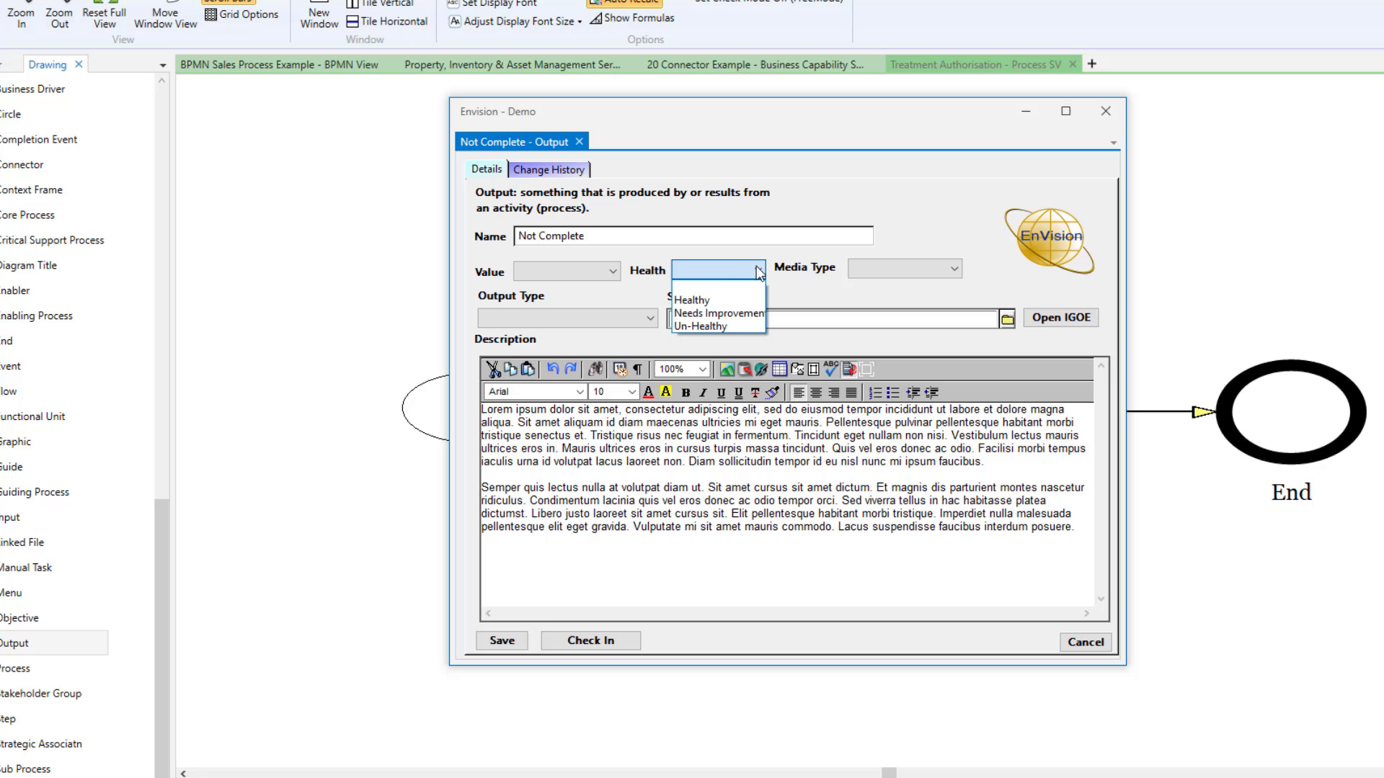
left_click(718, 313)
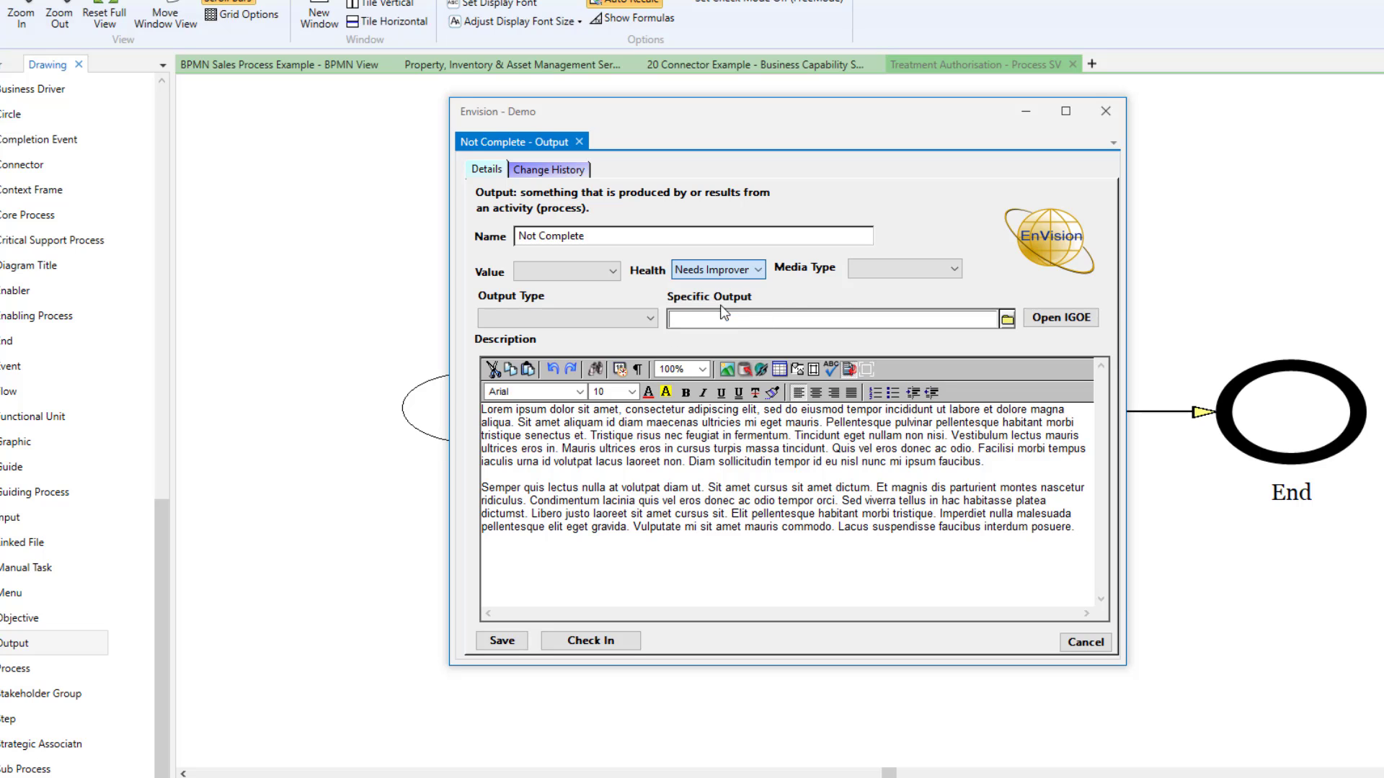
left_click(855, 263)
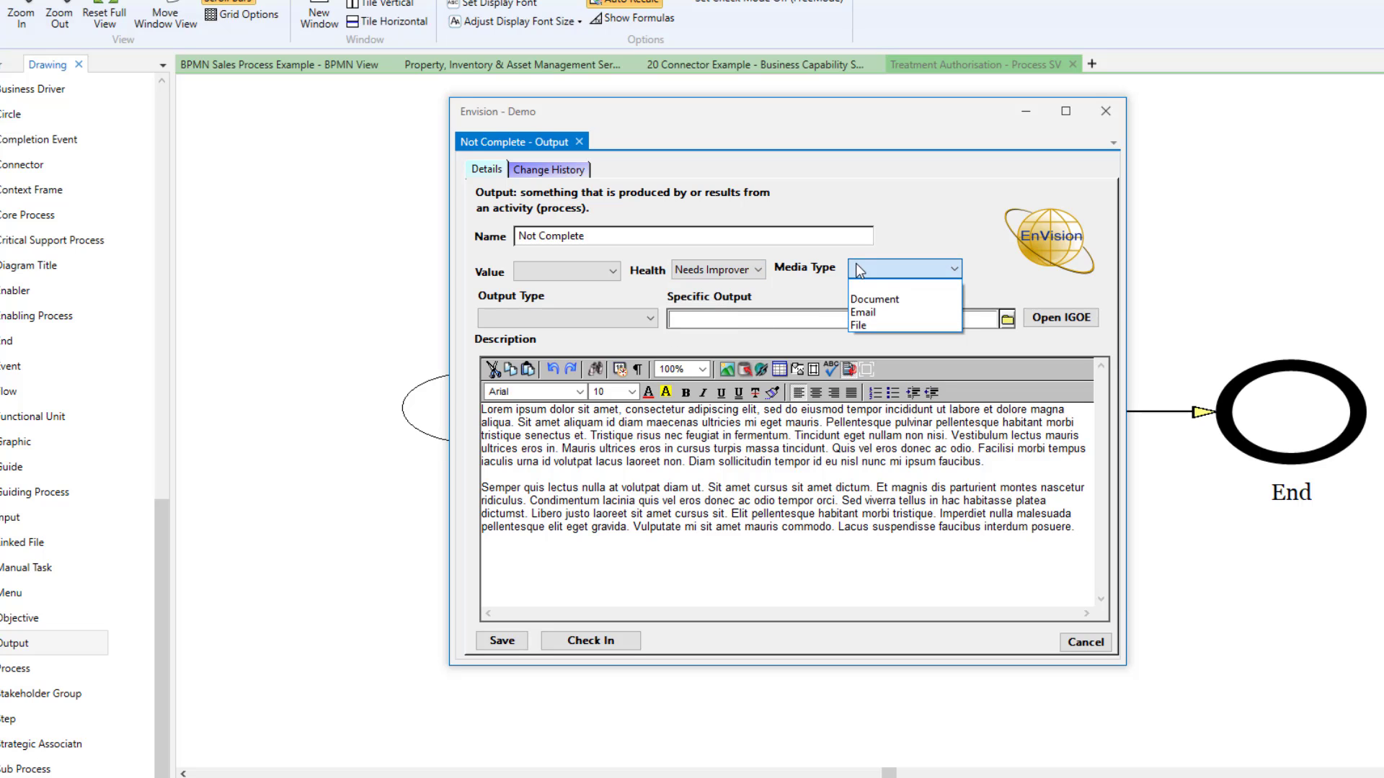
left_click(864, 312)
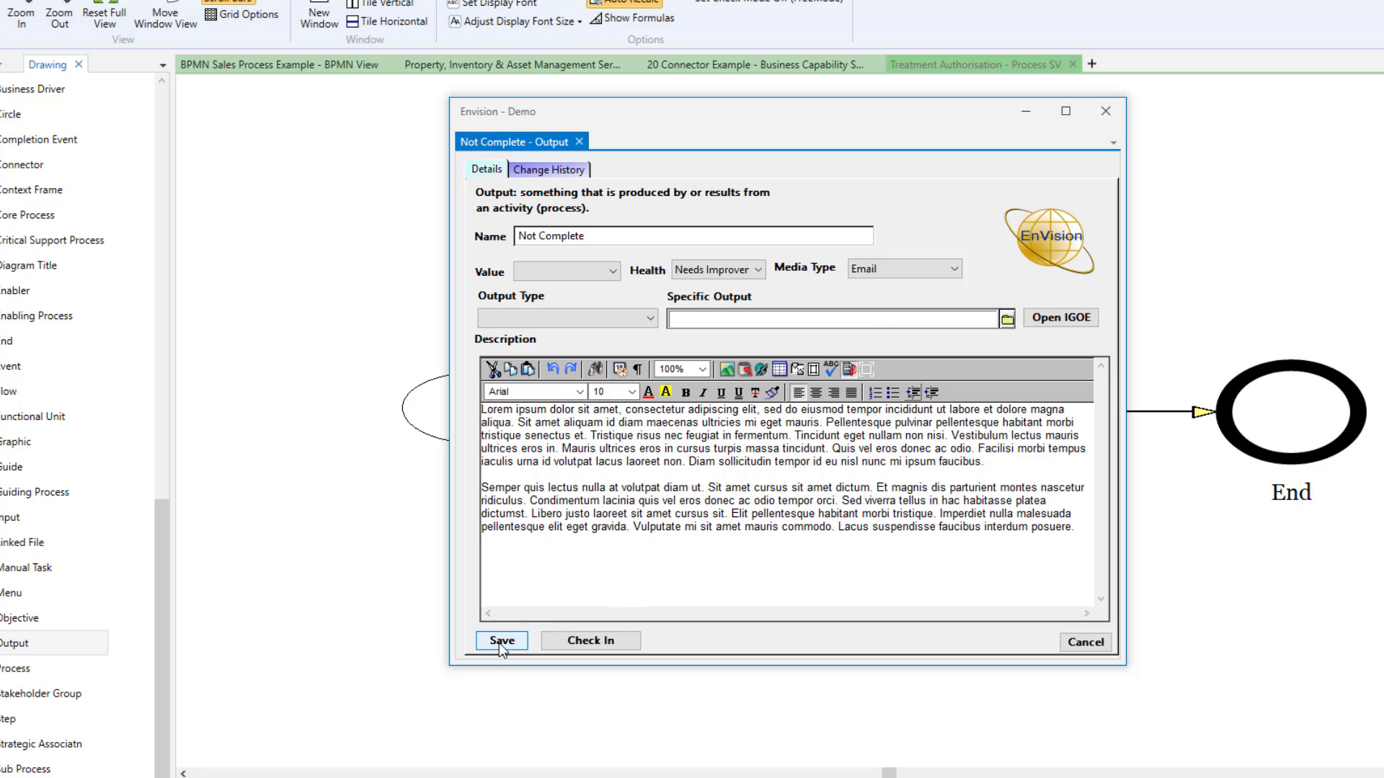
Check in the Not Complete spec sheet and close its window
left_click(567, 643)
left_click(761, 375)
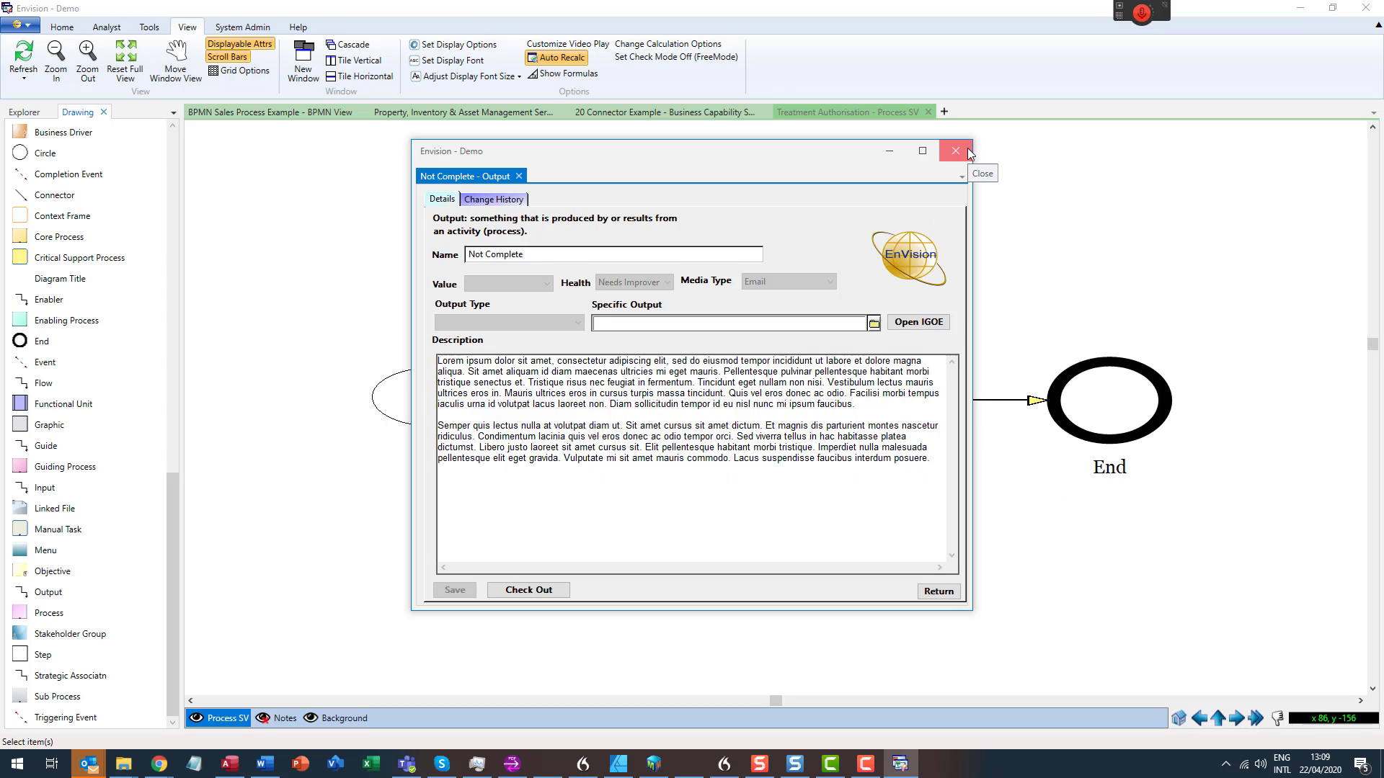
left_click(956, 151)
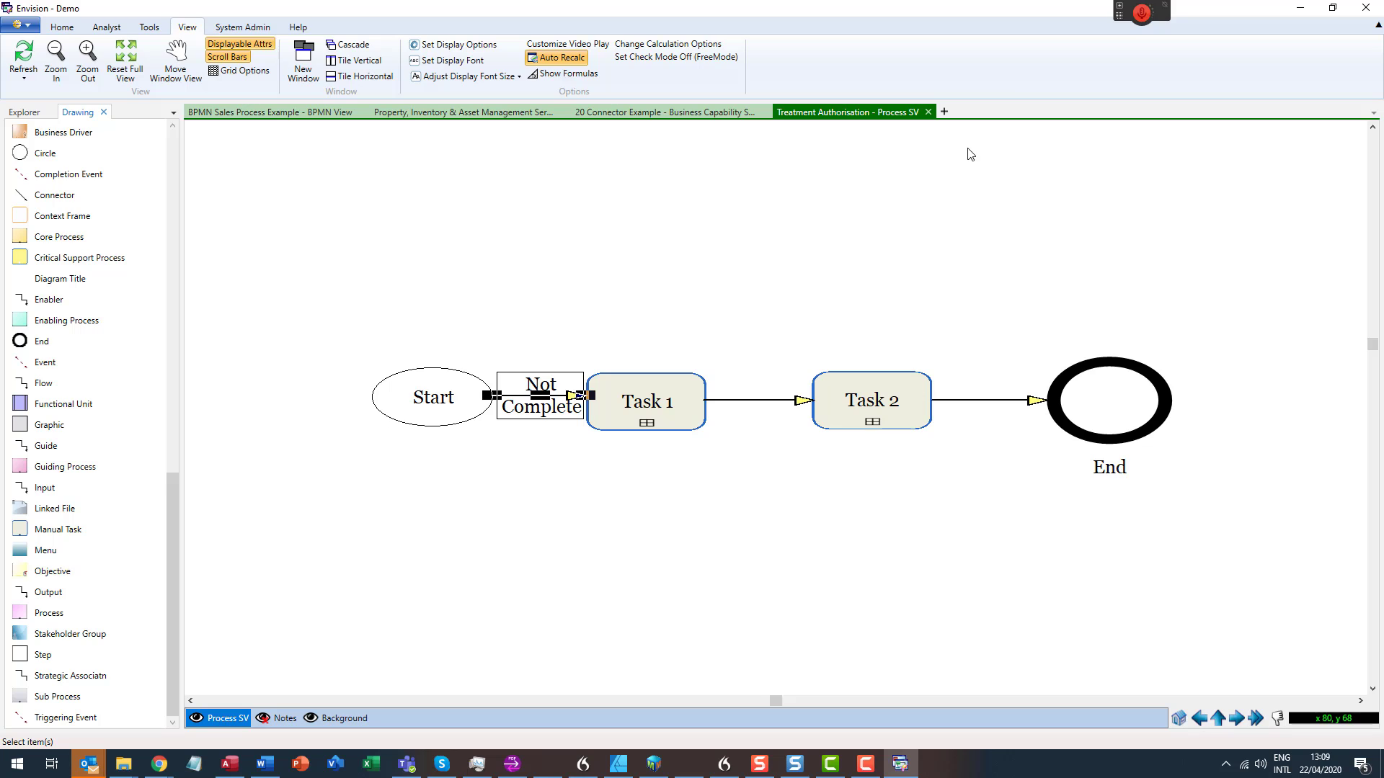